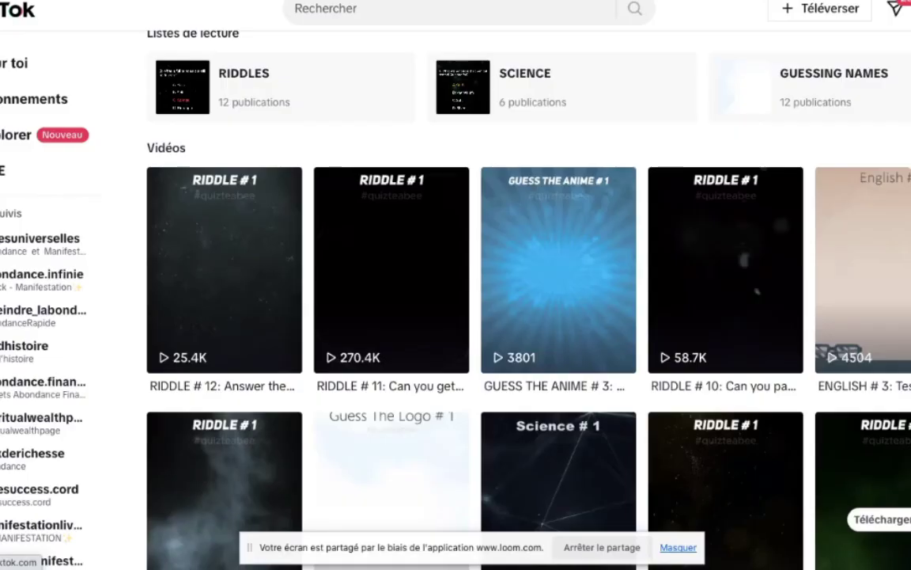
# Scroll down the TikTok quiz account's grid of riddle and trivia videos.
pyautogui.scroll(-6, 401, 264)
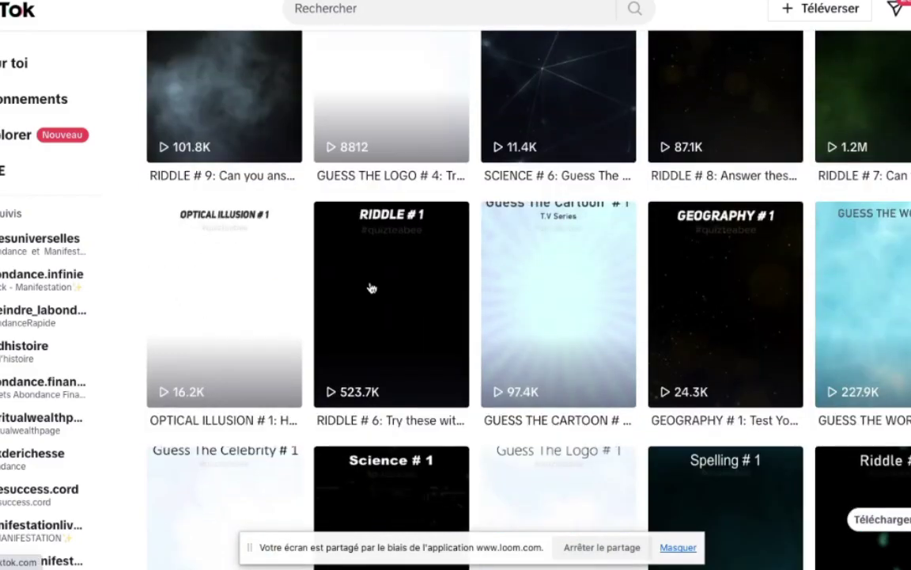
pyautogui.scroll(-8, 371, 288)
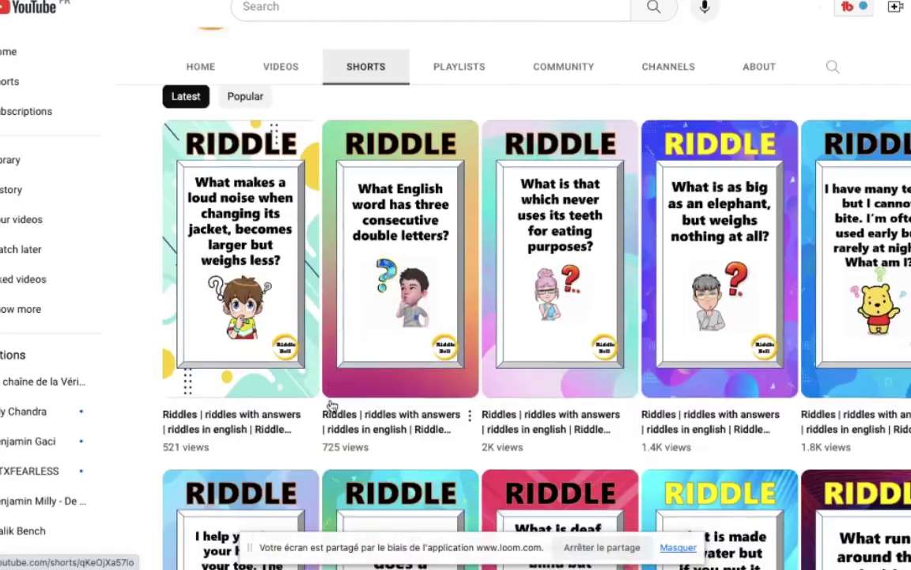
# Scroll down the YouTube channel's grid of riddle Shorts.
pyautogui.scroll(-10, 333, 405)
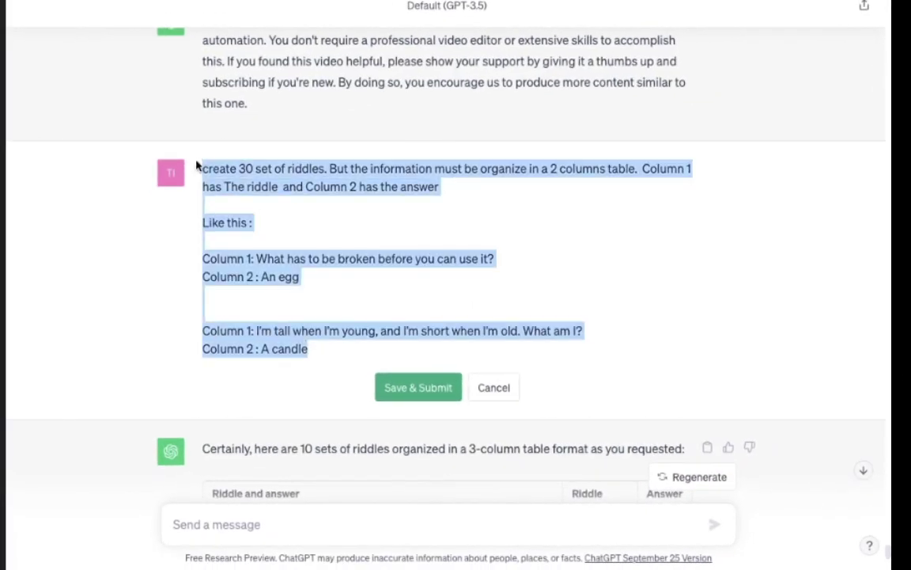
# Replace the old prompt with the pasted two-column riddle-and-answer prompt and send it.
pyautogui.press('BackSpace')
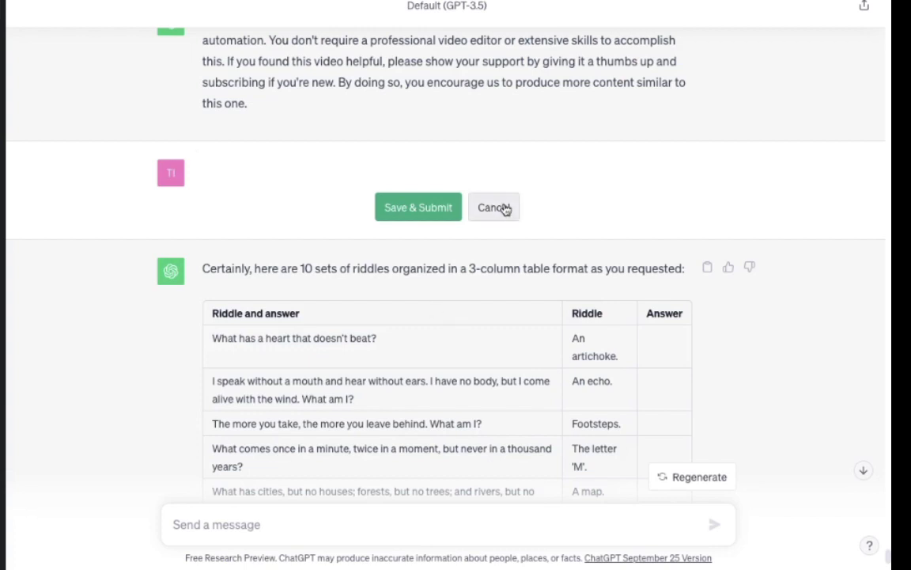
pyautogui.click(497, 207)
pyautogui.write("create 30 set of riddles. But the information must be organize in a 2 columns table.  Column 1 has The riddle  and Column 2 has the answer  Like this :  Column 1: What has to be broken before you can use it? Column 2 : An egg   Column 1: I'm tall when I'm young, and I'm short when I'm old. What am I? Column 2 : A candle")
pyautogui.scroll(3, 266, 444)
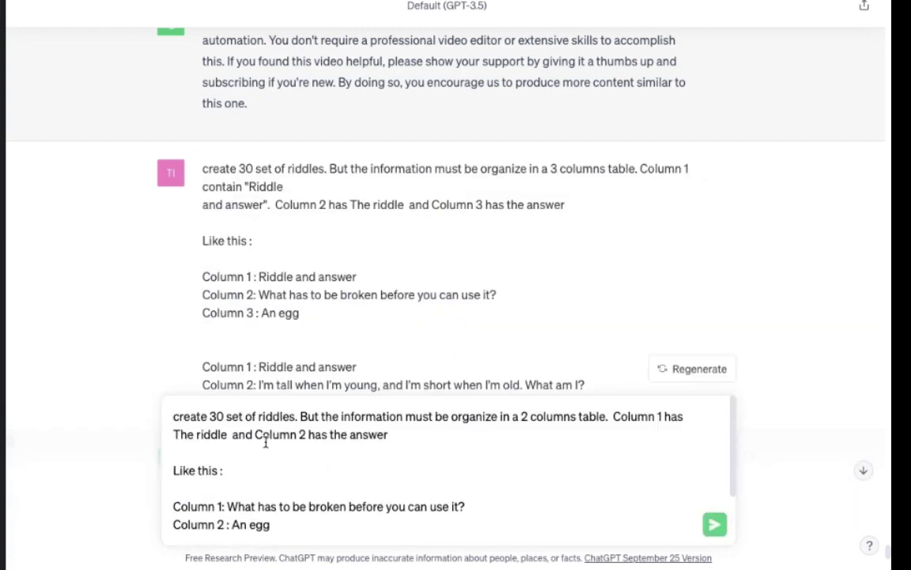
pyautogui.scroll(-3, 264, 473)
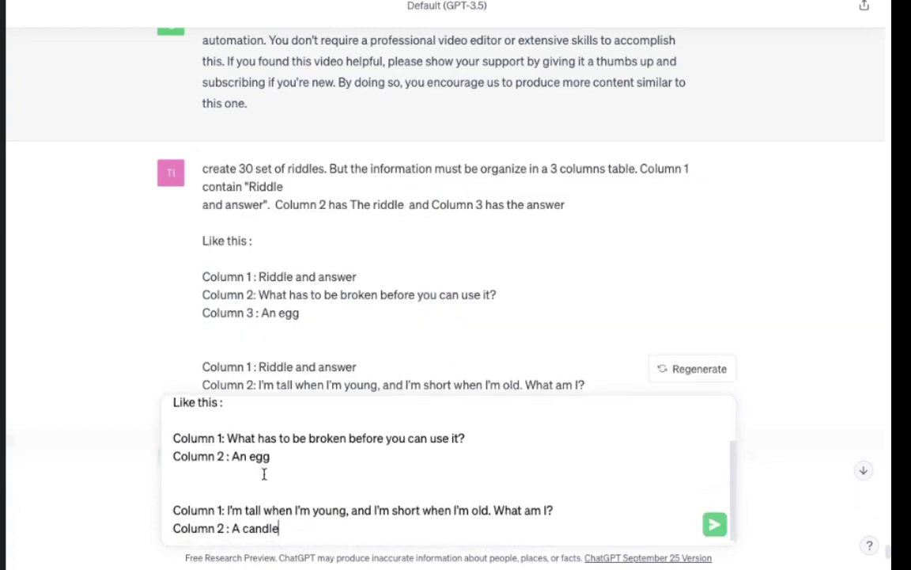
pyautogui.scroll(3, 265, 473)
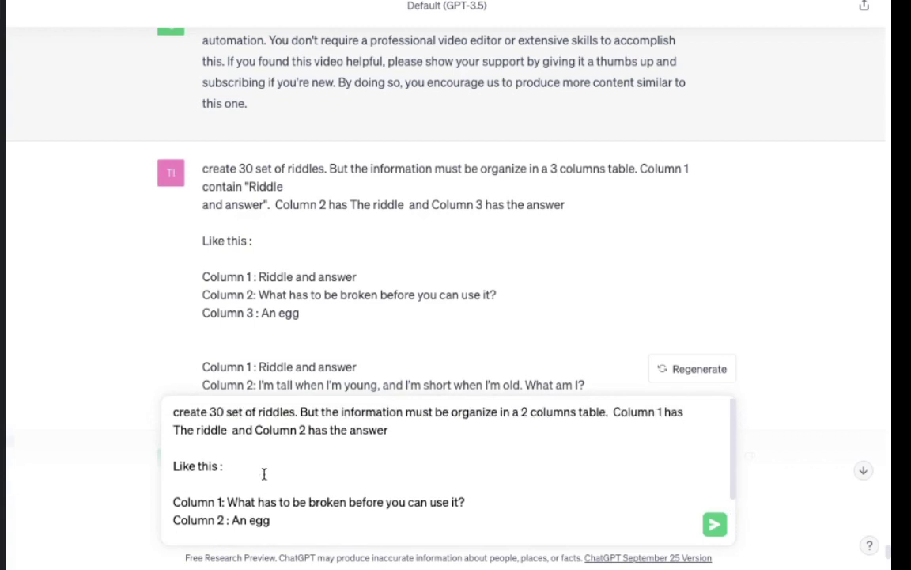
pyautogui.scroll(-3, 265, 473)
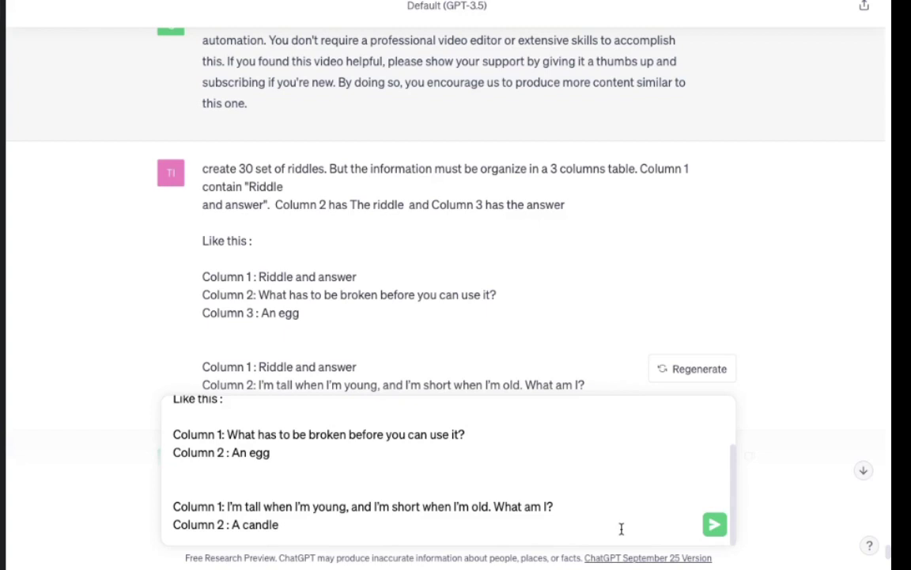
pyautogui.click(713, 526)
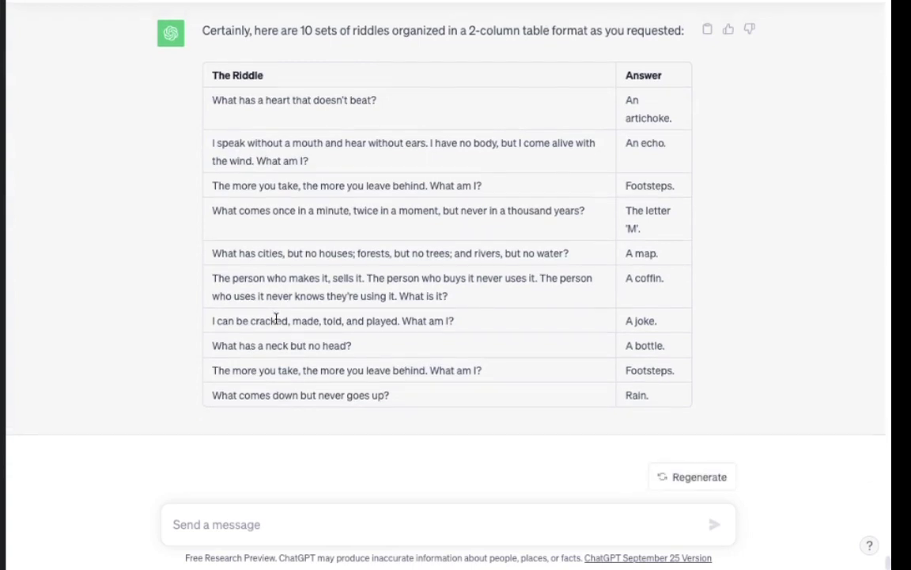
# Review the introduction of ChatGPT's reply above the riddle table.
pyautogui.scroll(1, 290, 231)
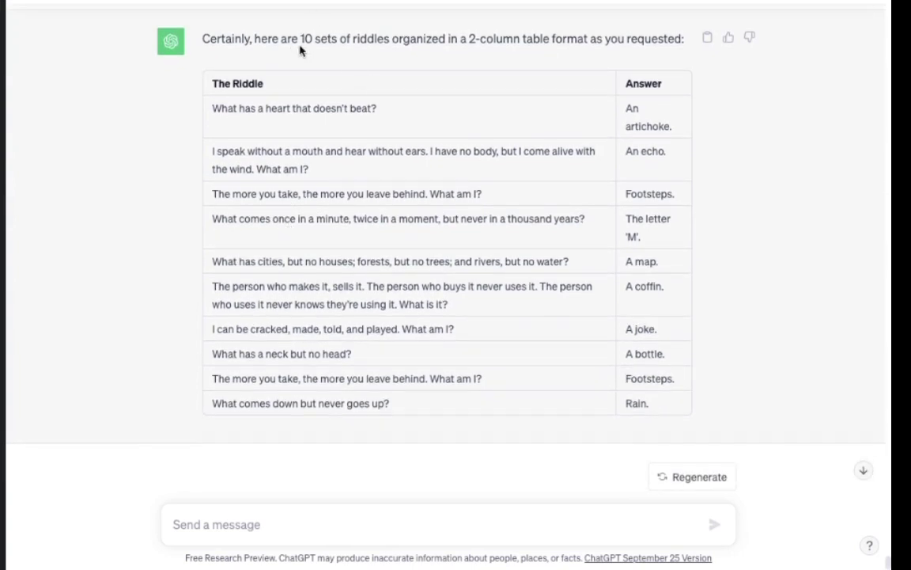
pyautogui.moveTo(300, 49); pyautogui.dragTo(684, 41)
pyautogui.click(215, 79)
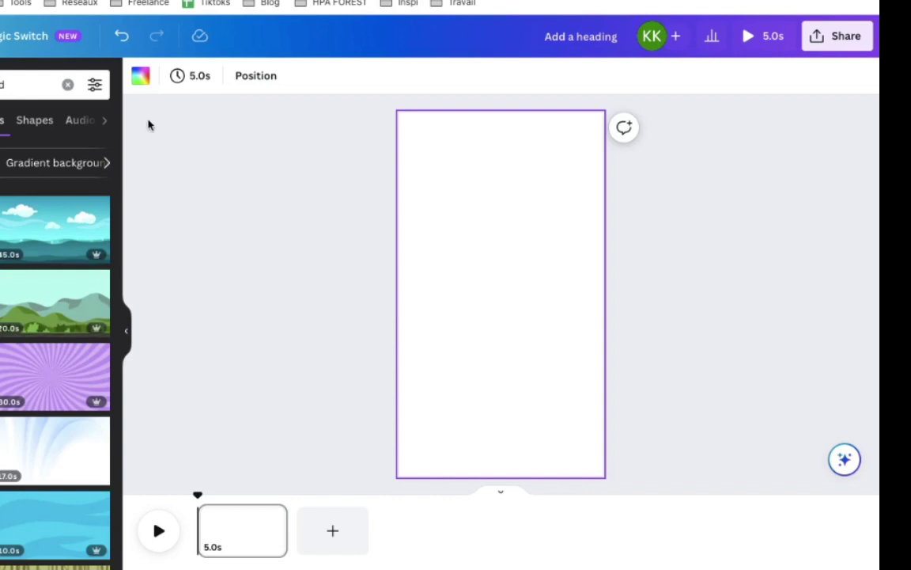
# Find 'animated background' videos and set the yellow clip as the page background.
pyautogui.click(29, 86)
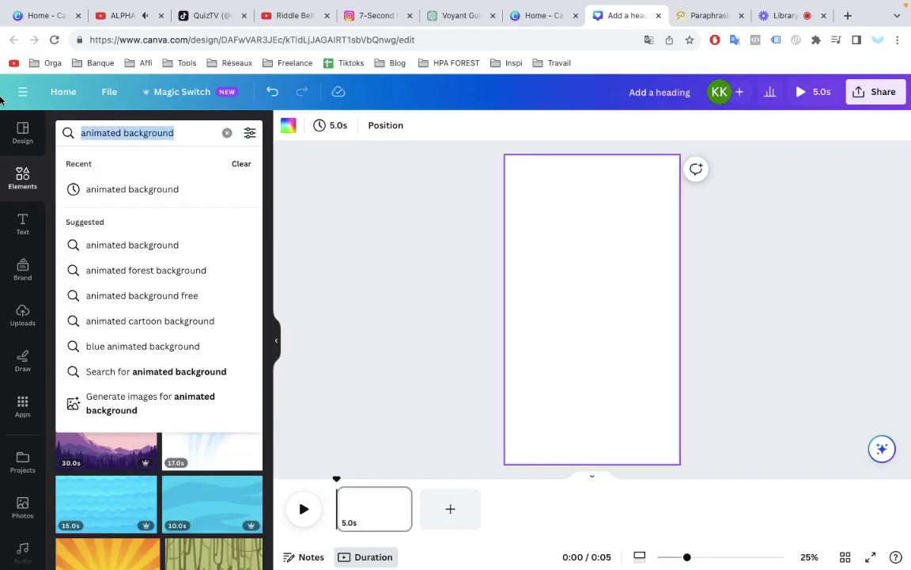
pyautogui.press('BackSpace')
pyautogui.click(359, 264)
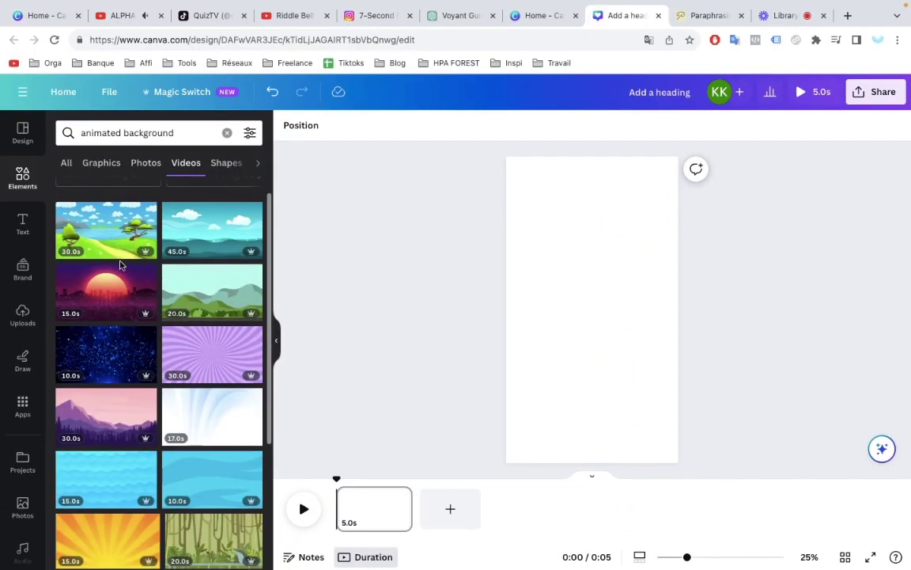
pyautogui.scroll(-5, 120, 265)
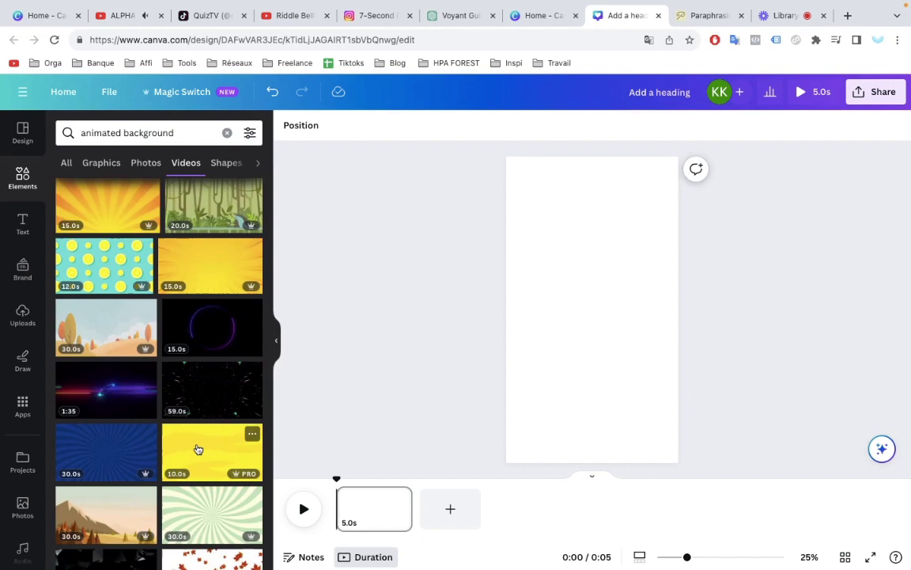
pyautogui.moveTo(198, 449); pyautogui.dragTo(512, 208)
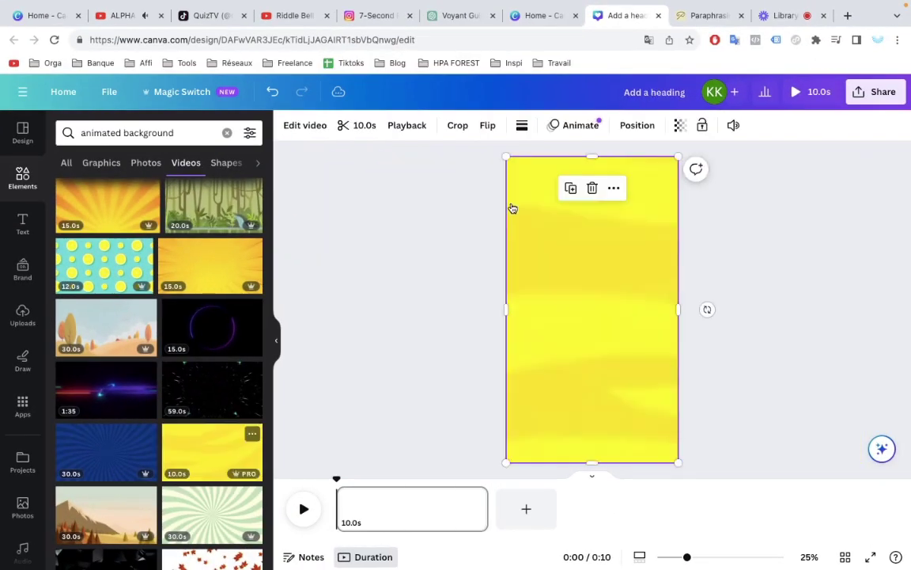
# Add a 'Riddle' heading near the top and duplicate it as 'answer' text mid-page.
pyautogui.write('tRiddle')
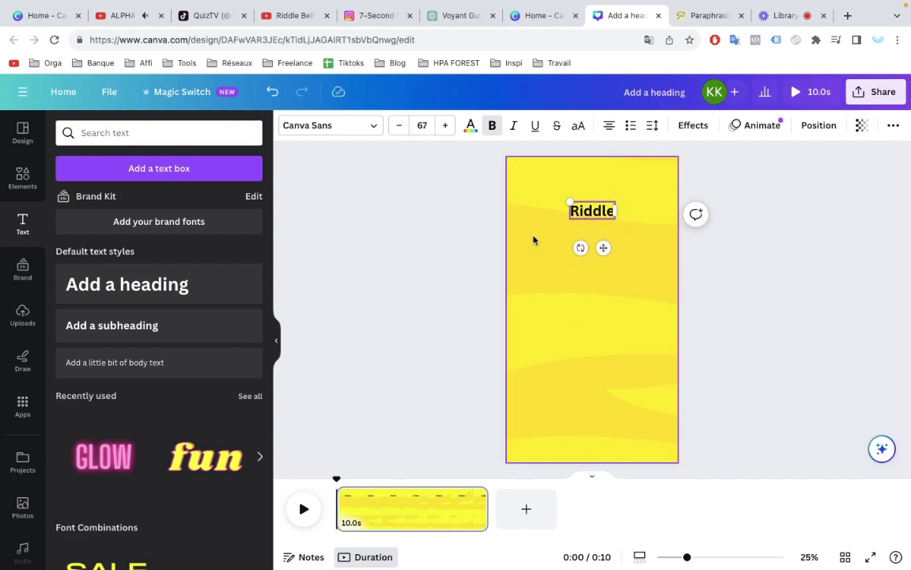
pyautogui.moveTo(565, 222); pyautogui.dragTo(592, 253)
pyautogui.click(588, 192)
pyautogui.hotkey('ctrl', 'd')
pyautogui.doubleClick(592, 253)
pyautogui.write('answer')
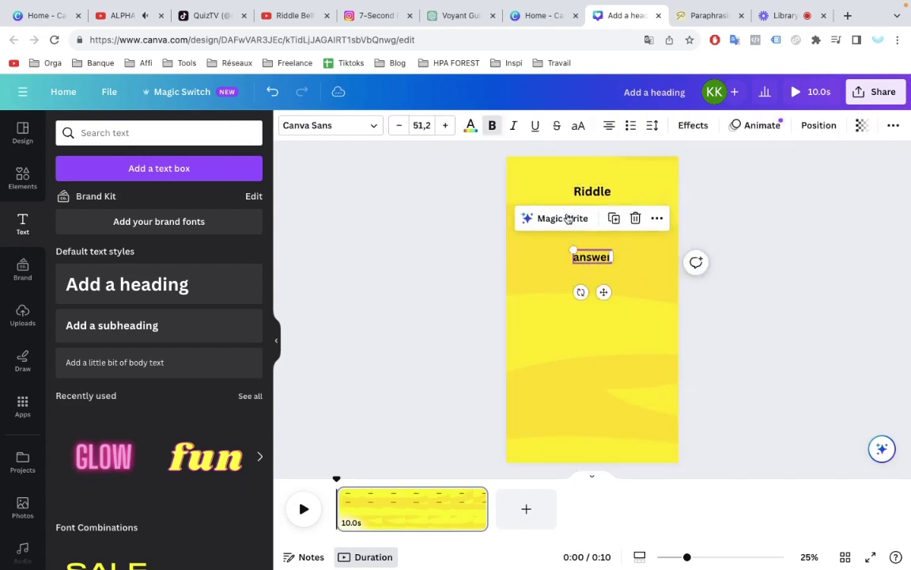
pyautogui.click(521, 182)
pyautogui.press('Escape')
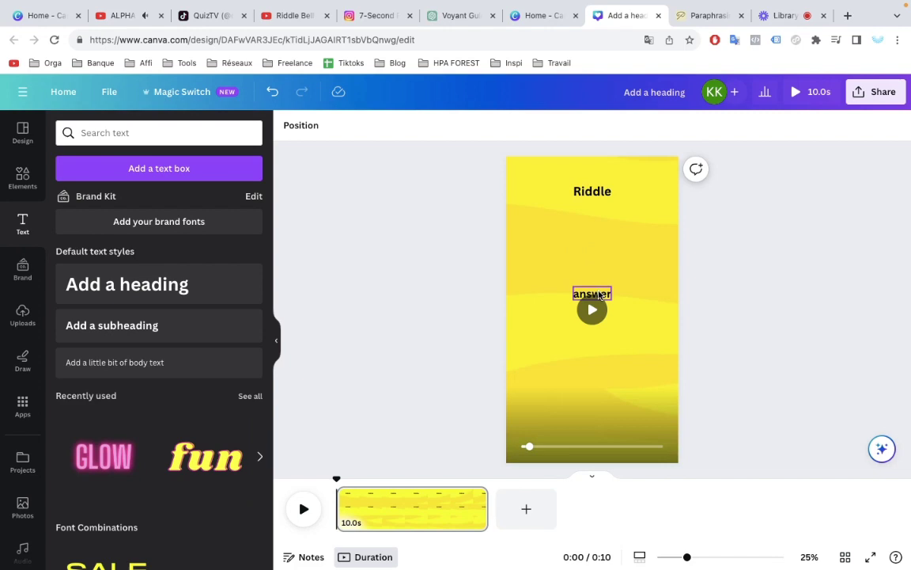
# Delay the answer text's start and trim the Riddle heading to end around 6.9 s.
pyautogui.click(591, 294)
pyautogui.click(656, 255)
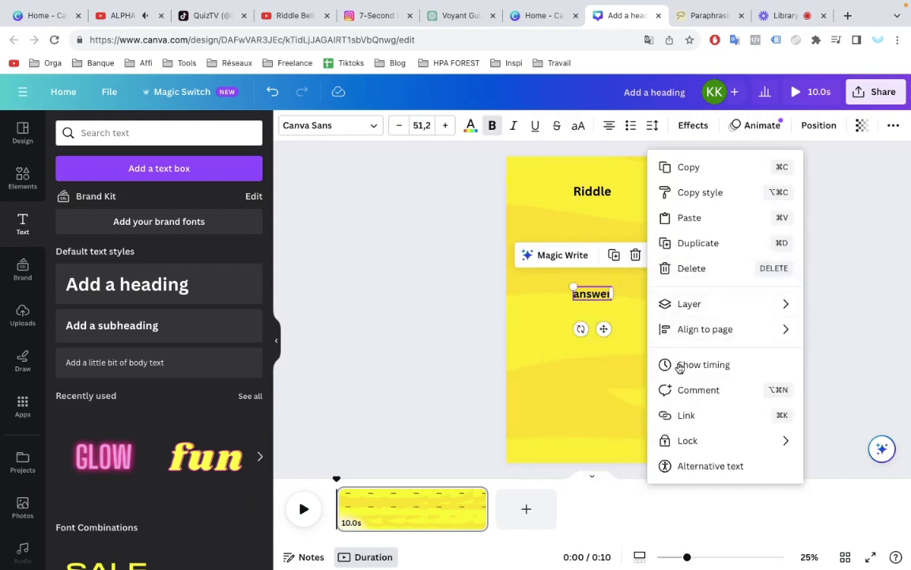
pyautogui.click(712, 365)
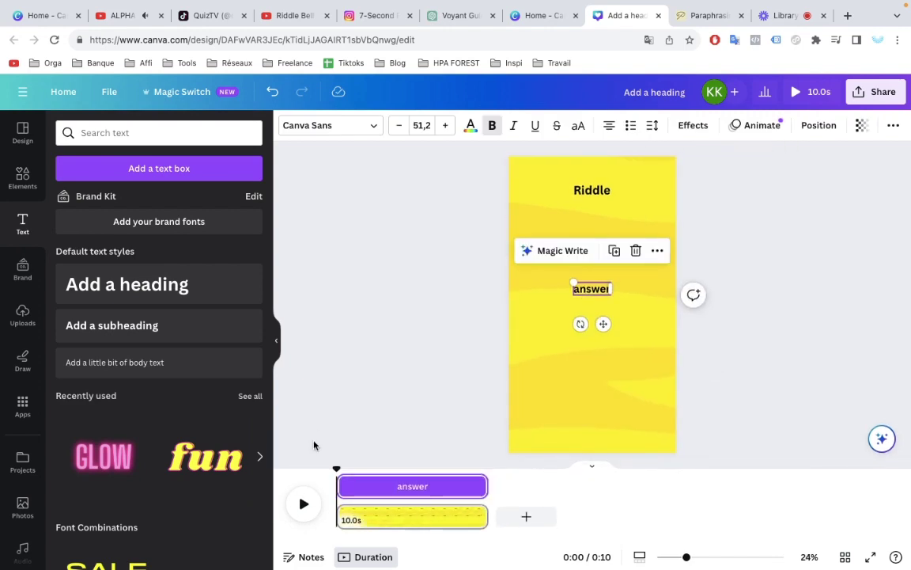
pyautogui.moveTo(341, 485); pyautogui.dragTo(440, 490)
pyautogui.click(593, 190)
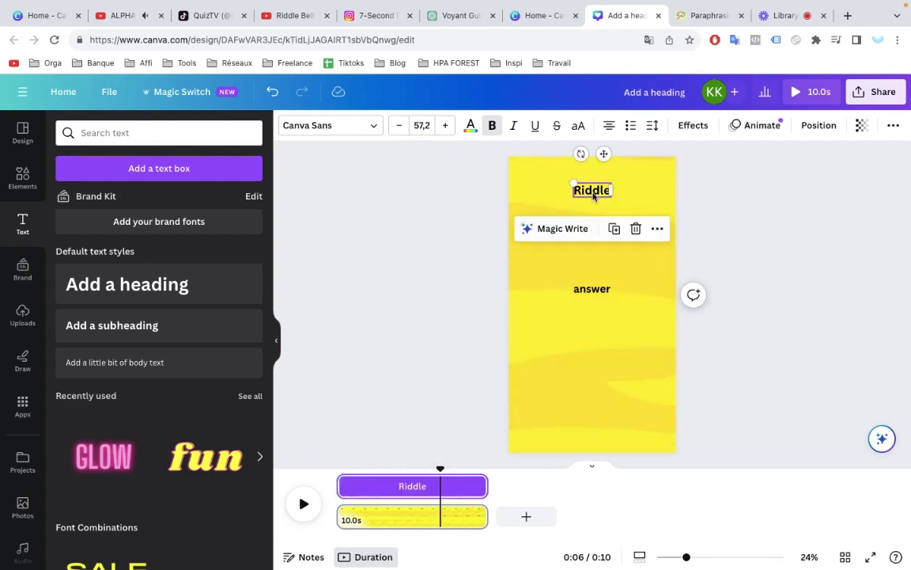
pyautogui.moveTo(486, 487); pyautogui.dragTo(435, 488)
pyautogui.click(340, 466)
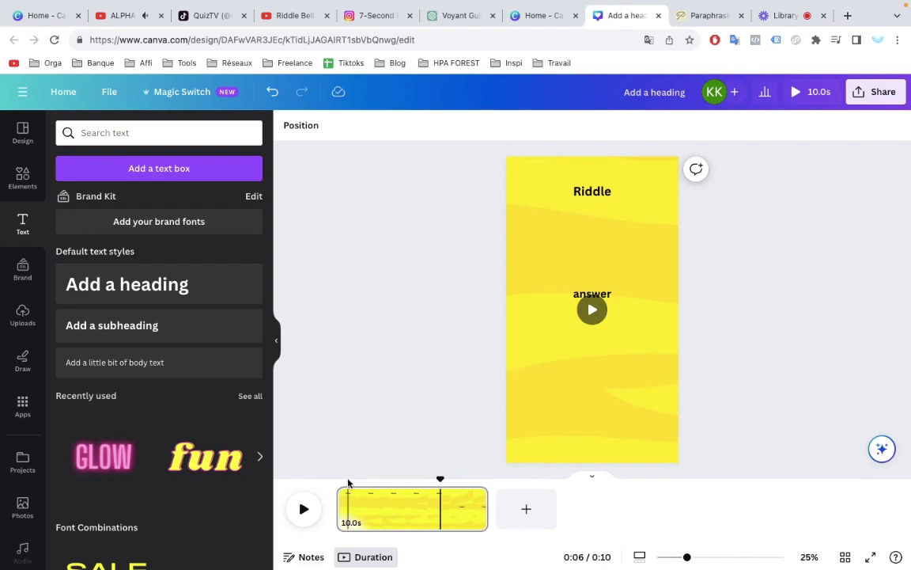
# Play back the video to check timing and shorten the clip to 7.8 seconds.
pyautogui.moveTo(437, 481); pyautogui.dragTo(270, 482)
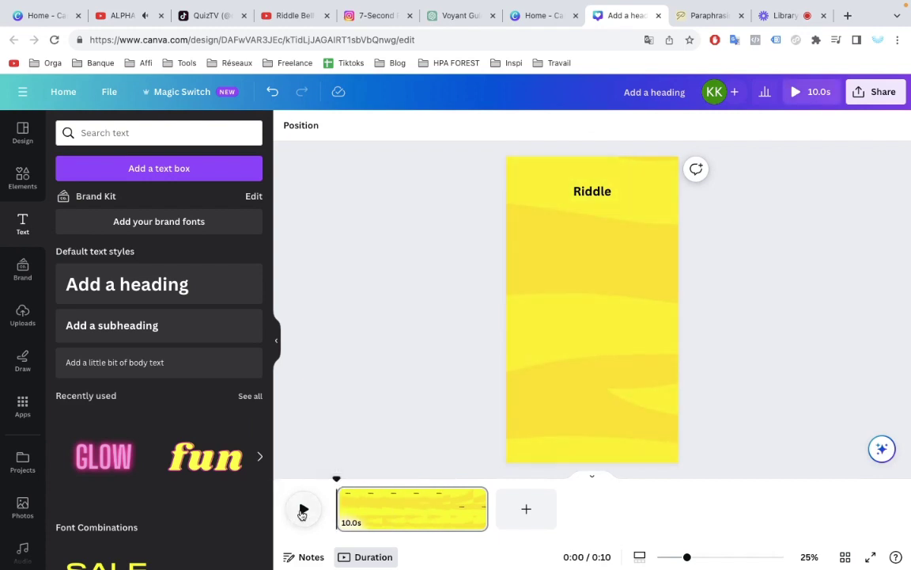
pyautogui.click(304, 509)
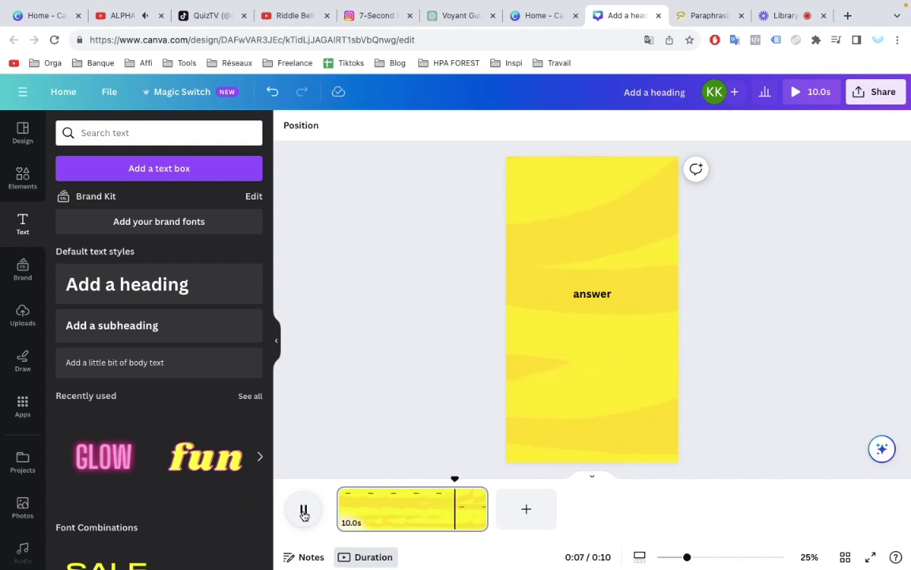
pyautogui.click(304, 512)
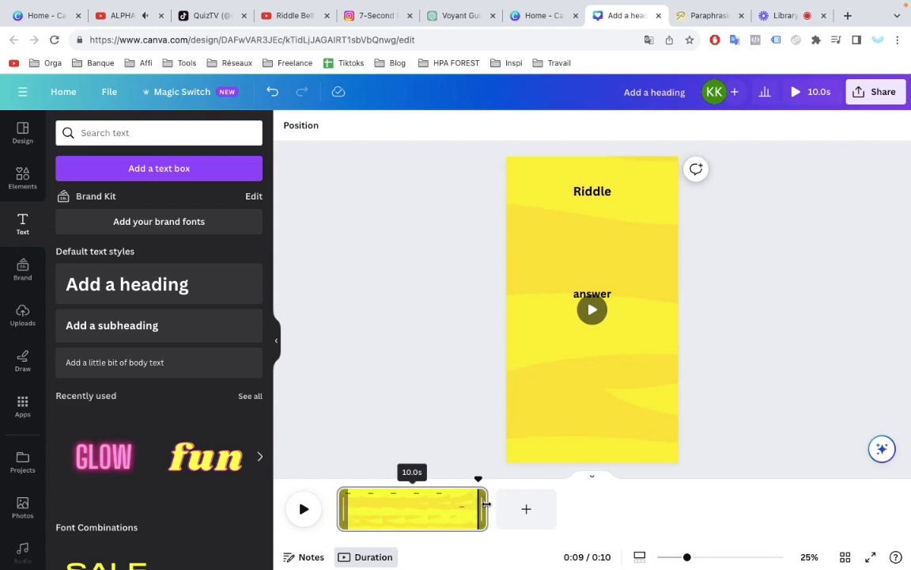
pyautogui.moveTo(485, 504); pyautogui.dragTo(457, 504)
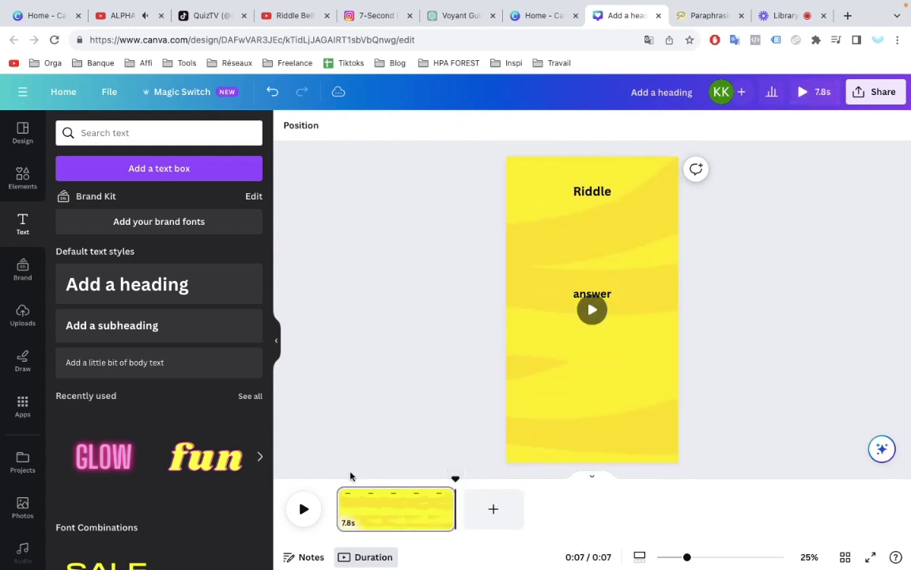
# Start the answer text at about 0:05 and end the Riddle heading around 5.5 s.
pyautogui.click(588, 292)
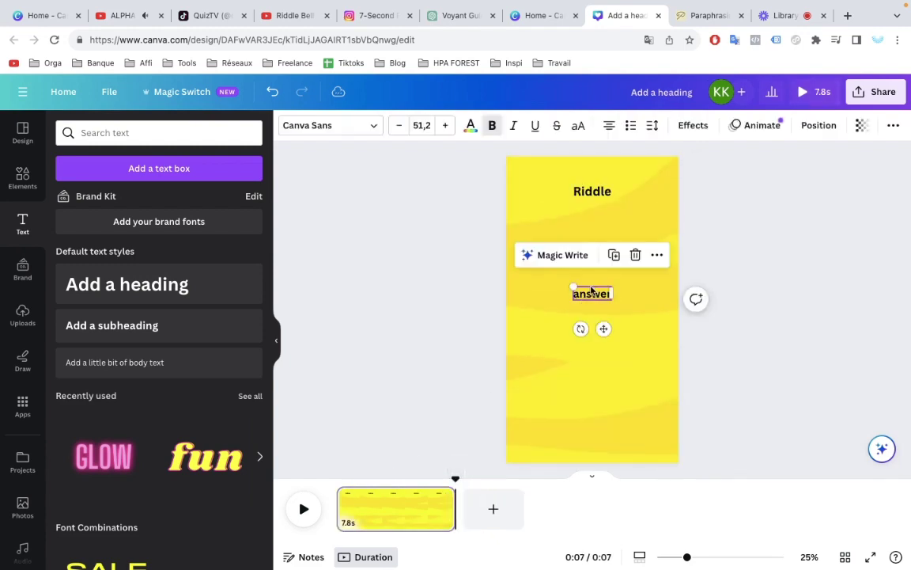
pyautogui.click(658, 256)
pyautogui.click(664, 363)
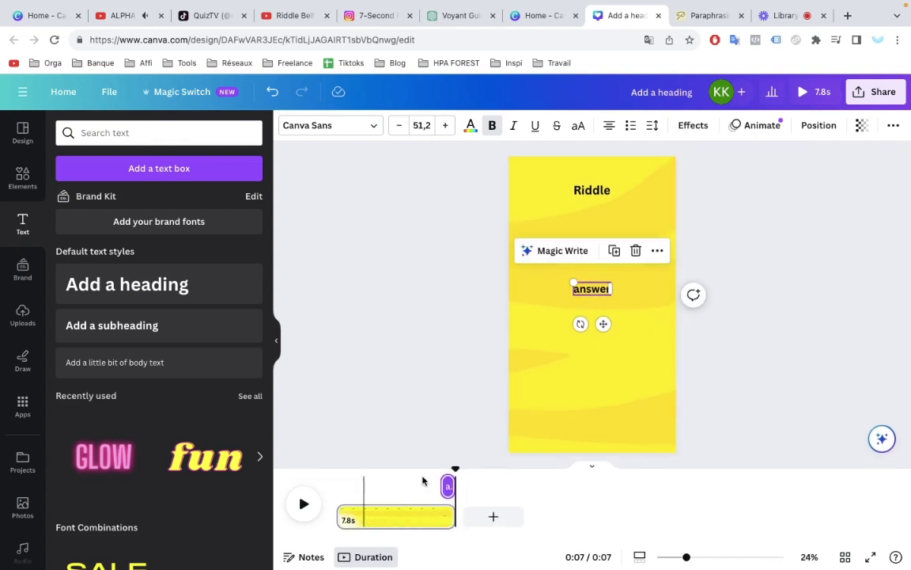
pyautogui.moveTo(440, 483); pyautogui.dragTo(423, 482)
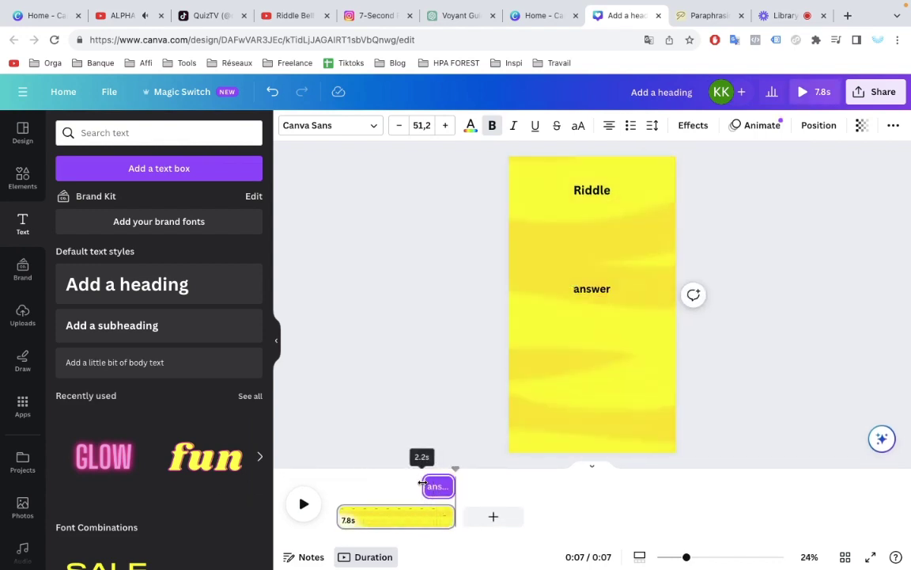
pyautogui.click(592, 190)
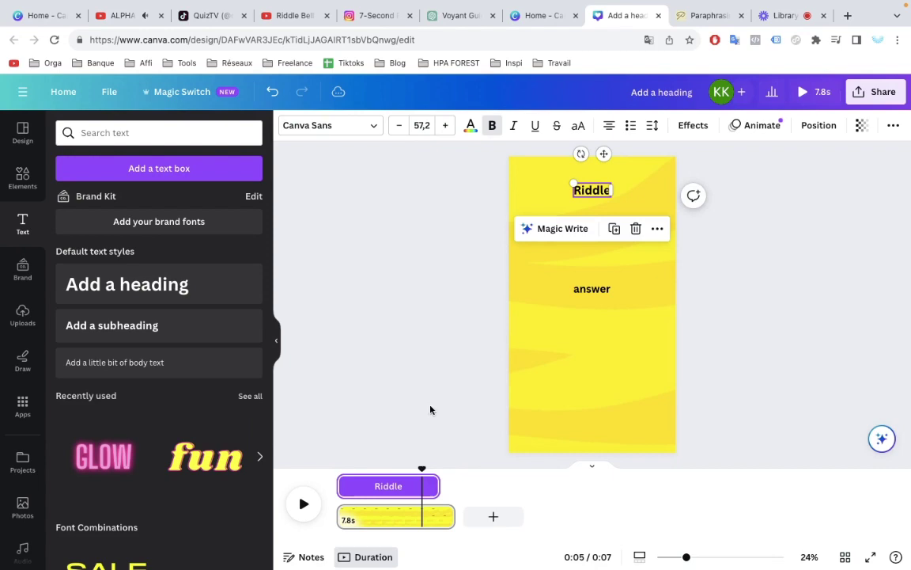
pyautogui.moveTo(433, 482); pyautogui.dragTo(419, 481)
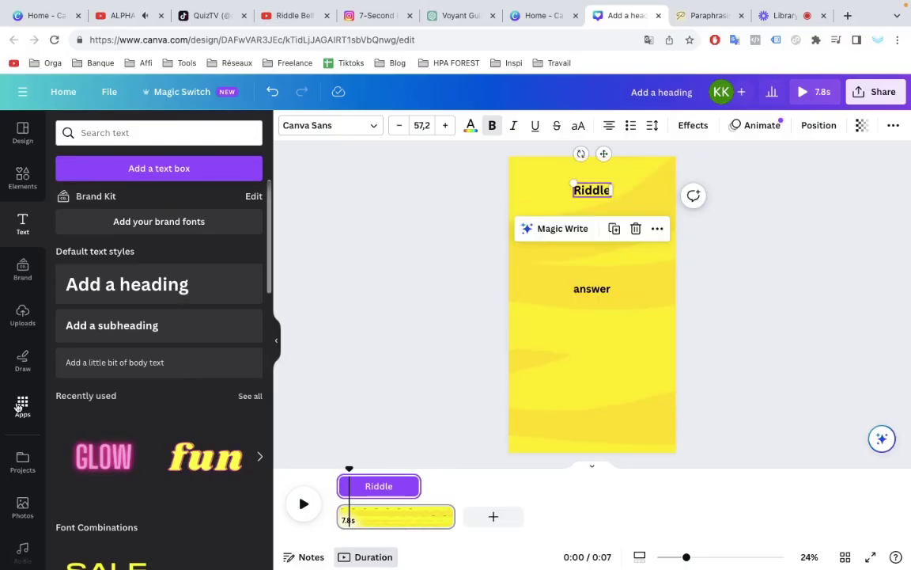
pyautogui.click(22, 407)
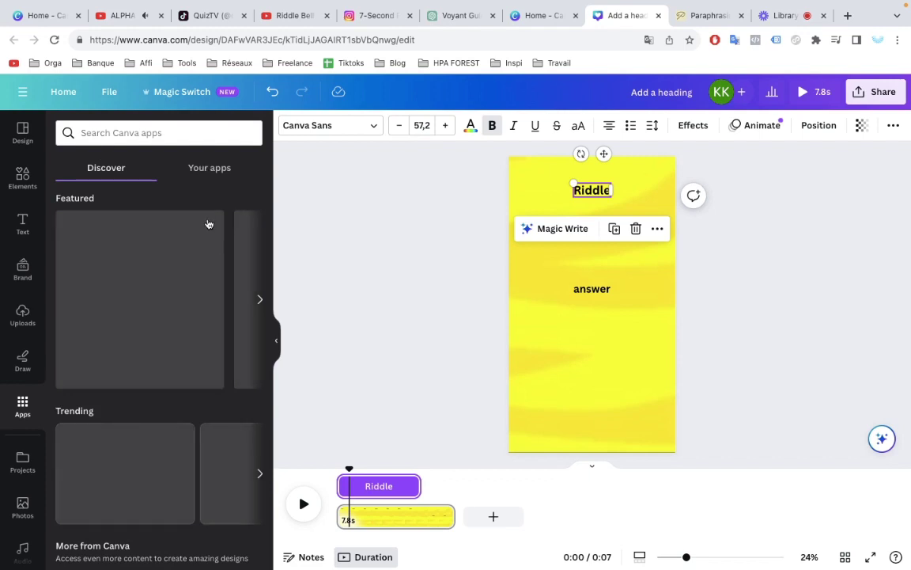
# Launch Bulk create with manual data entry and clear the sample table to one column.
pyautogui.scroll(-3, 181, 467)
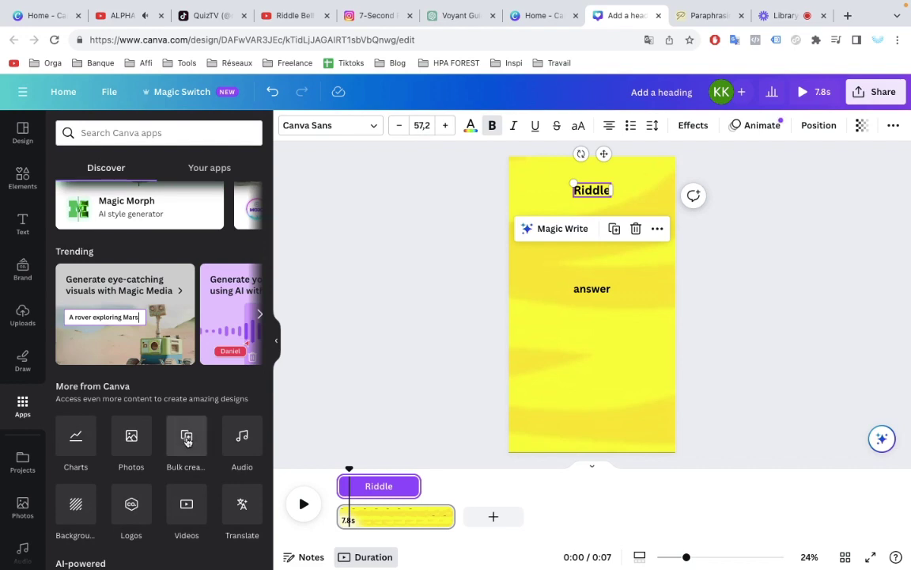
pyautogui.click(188, 440)
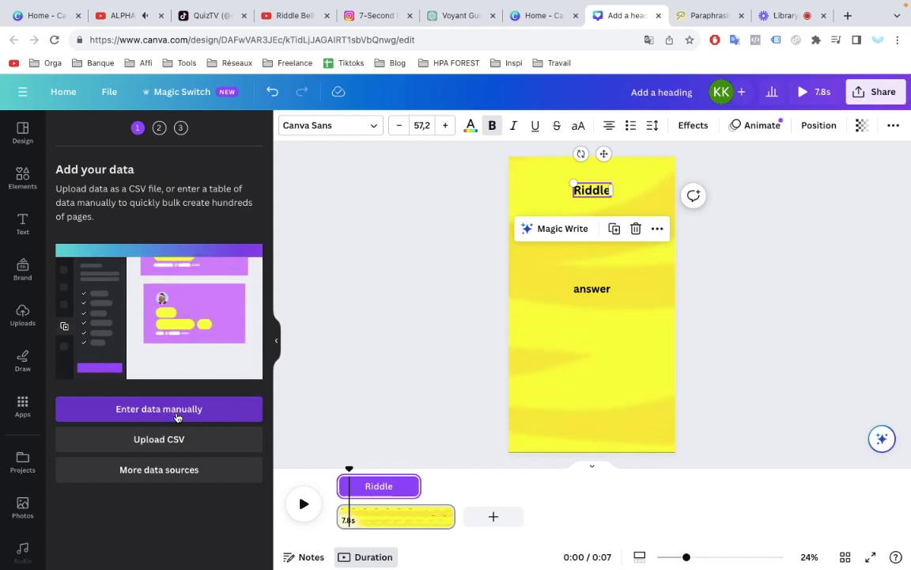
pyautogui.click(177, 417)
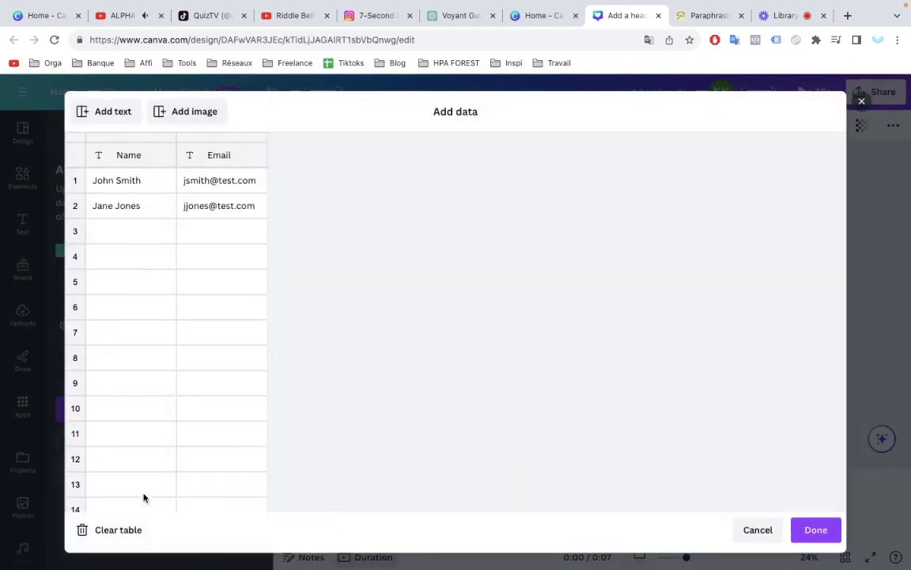
pyautogui.click(135, 536)
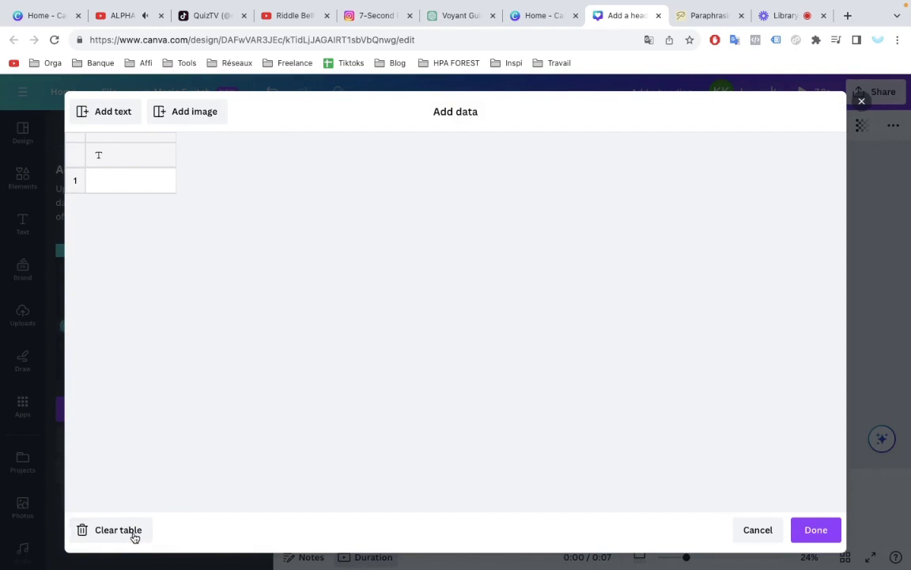
# Select ChatGPT's full riddle table from 'The Riddle' header to 'Rain.' and return to Canva.
pyautogui.click(457, 24)
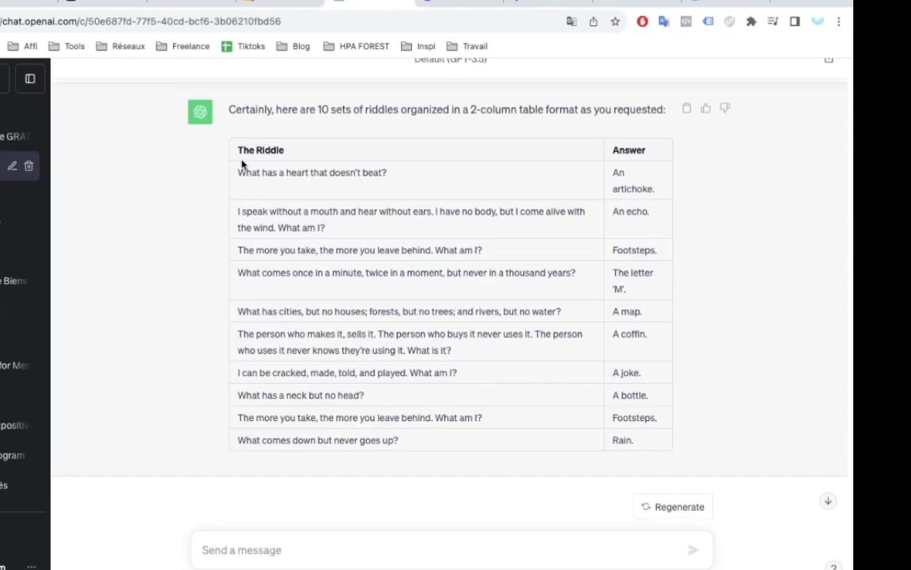
pyautogui.moveTo(235, 153); pyautogui.dragTo(654, 474)
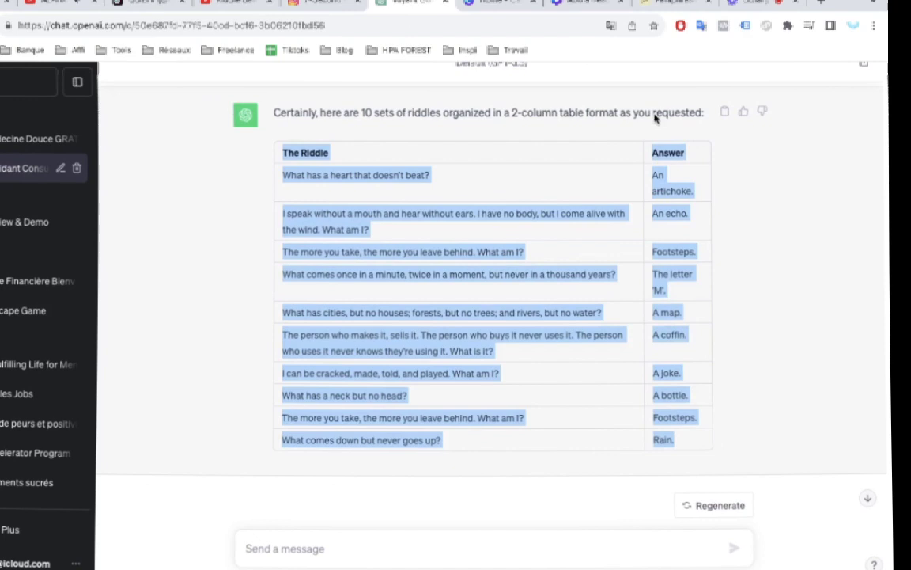
pyautogui.click(435, 0)
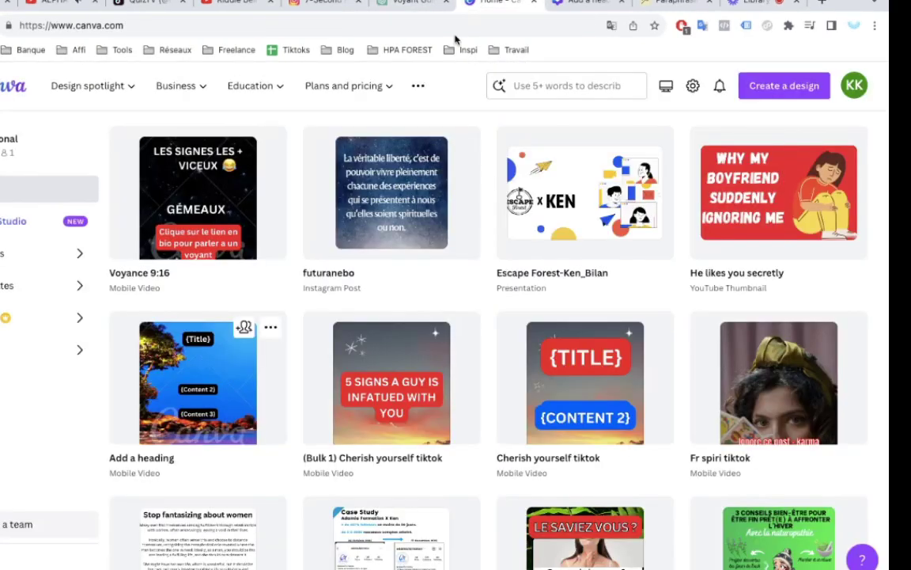
# Paste the riddle table into the header cell, giving The Riddle and Answer columns, and confirm.
pyautogui.click(600, 2)
pyautogui.click(58, 173)
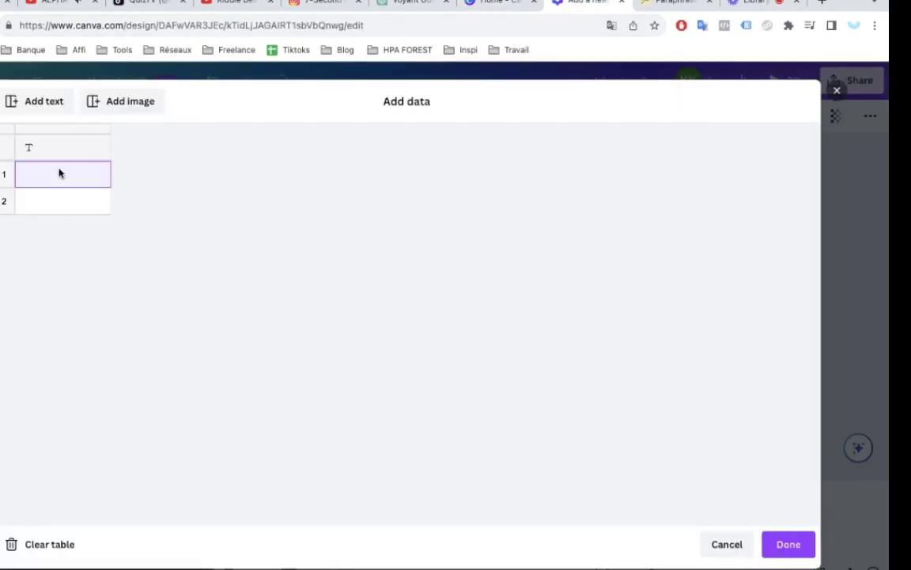
pyautogui.hotkey('ctrl', 'v')
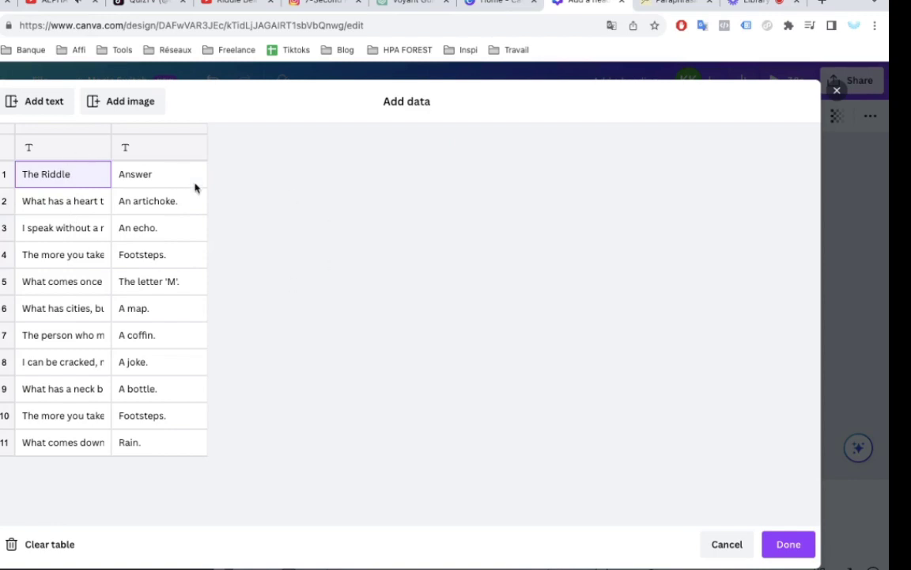
pyautogui.click(66, 149)
pyautogui.hotkey('ctrl', 'v')
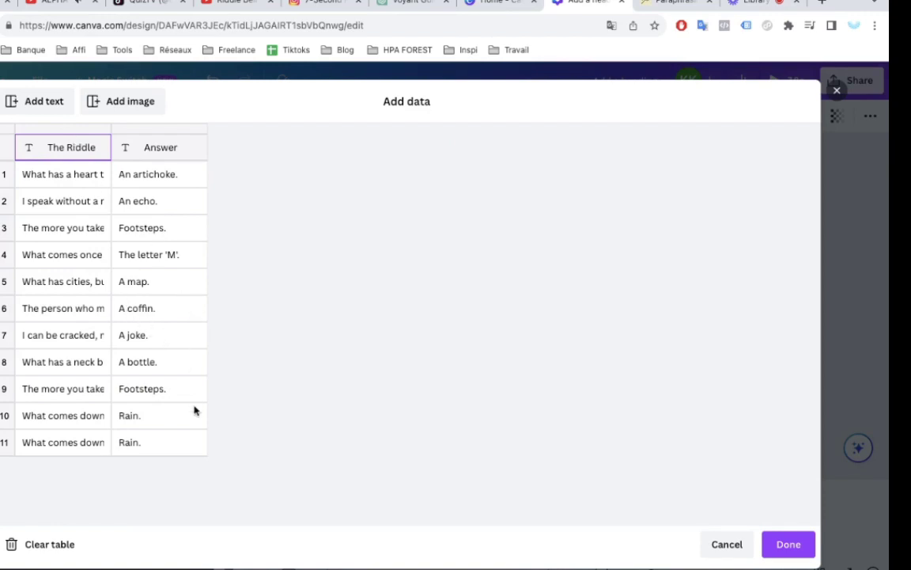
pyautogui.click(789, 543)
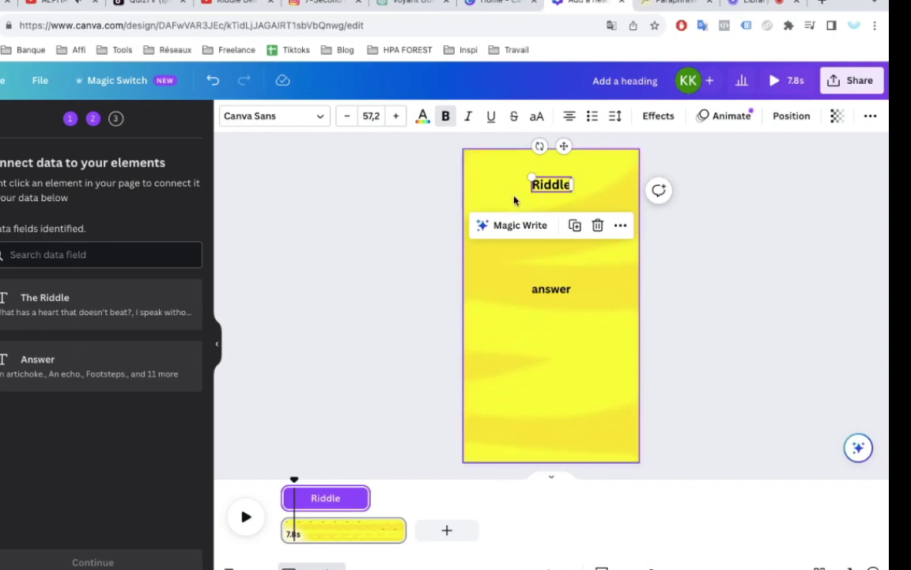
# Connect the heading to {The Riddle} and the answer text to {Answer}, then continue.
pyautogui.click(625, 227)
pyautogui.click(652, 370)
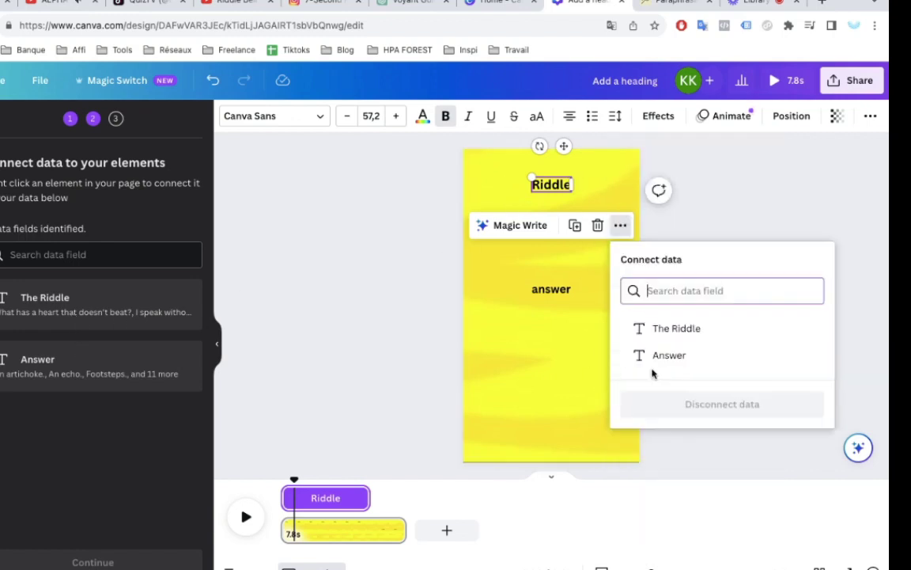
pyautogui.click(657, 328)
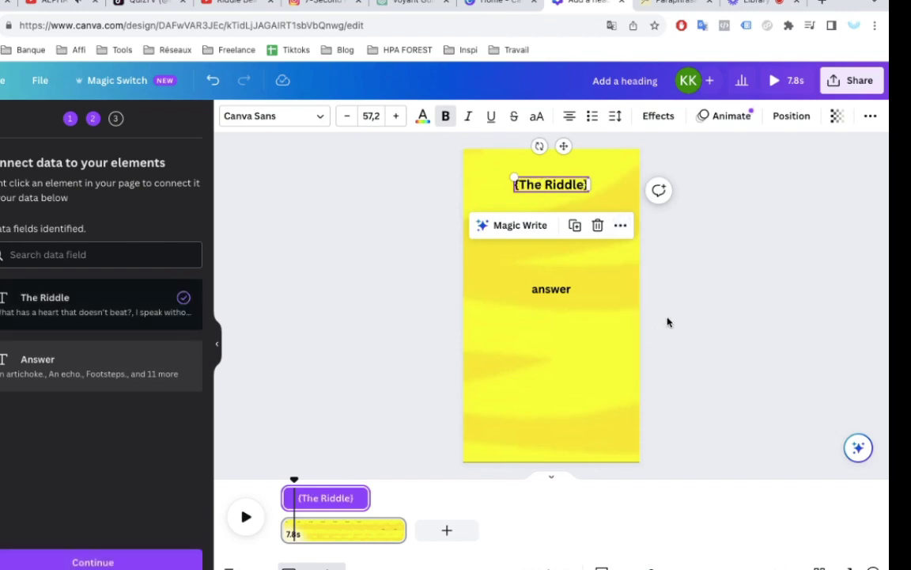
pyautogui.click(540, 288)
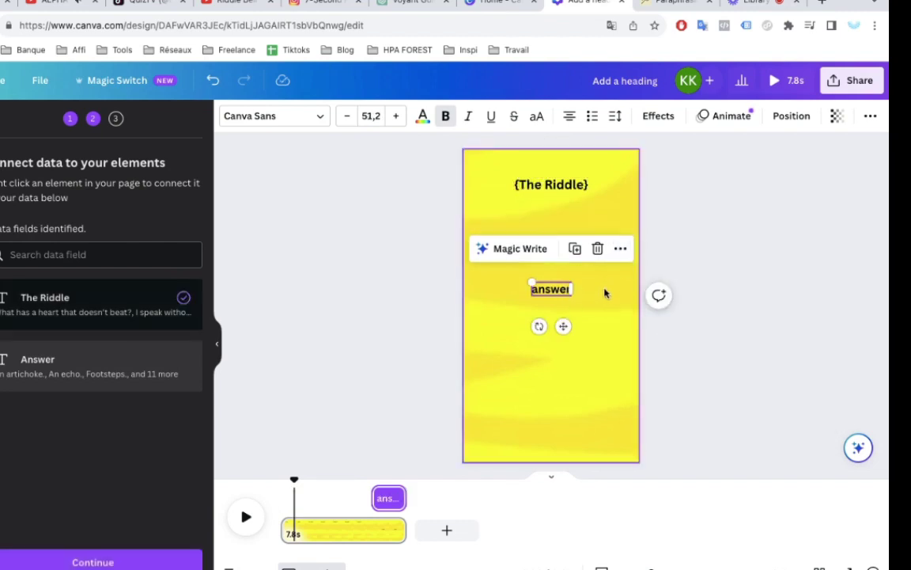
pyautogui.click(621, 250)
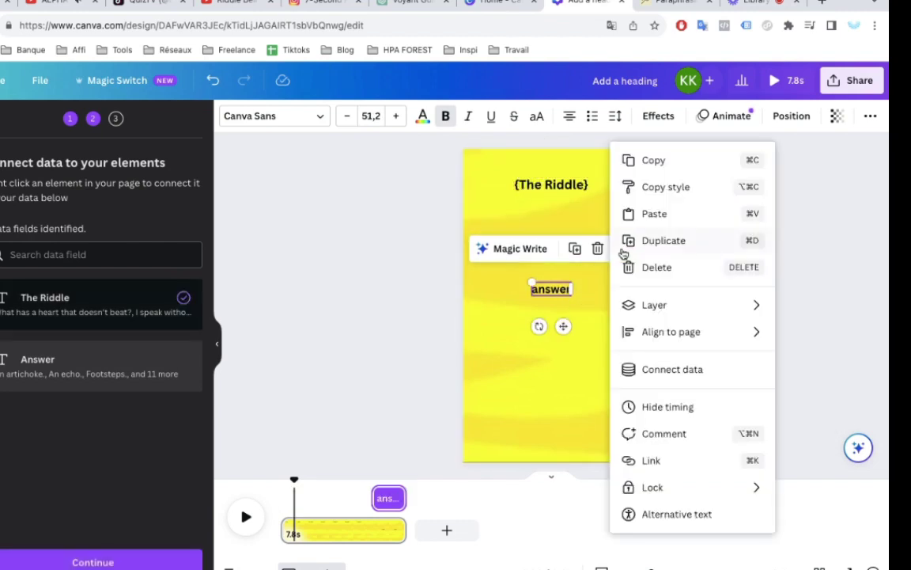
pyautogui.click(647, 369)
pyautogui.click(662, 381)
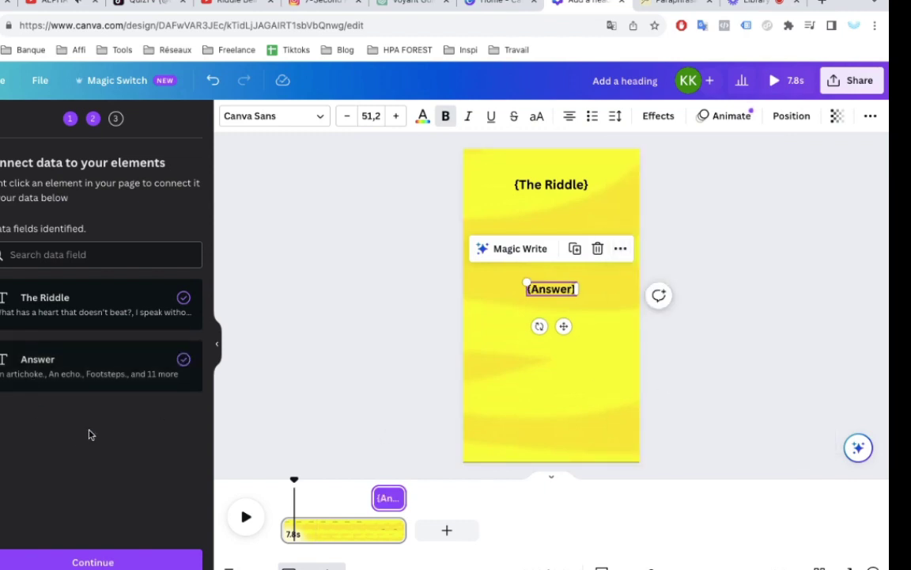
pyautogui.click(94, 562)
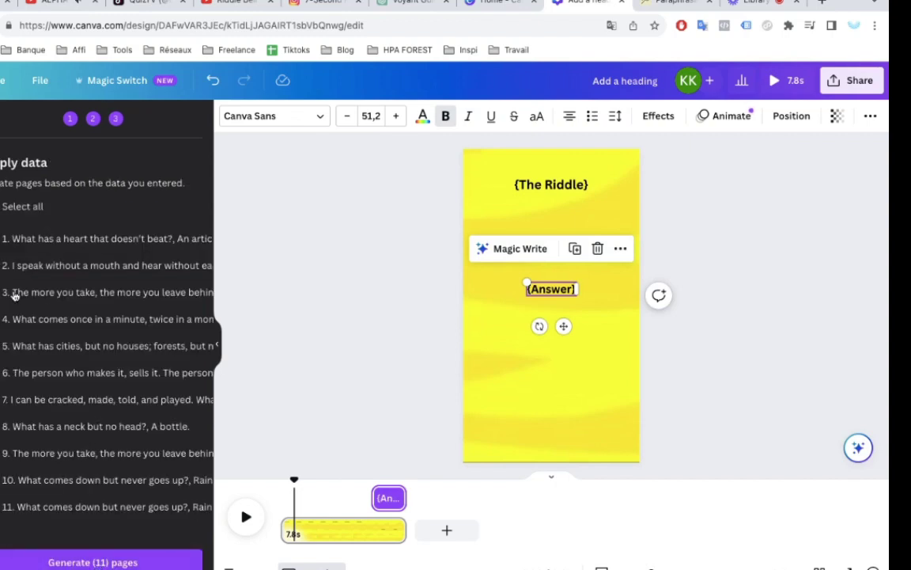
# Generate the 11 riddle pages into a new '(Bulk 1) Add a heading' design and dismiss the translation offer.
pyautogui.click(91, 562)
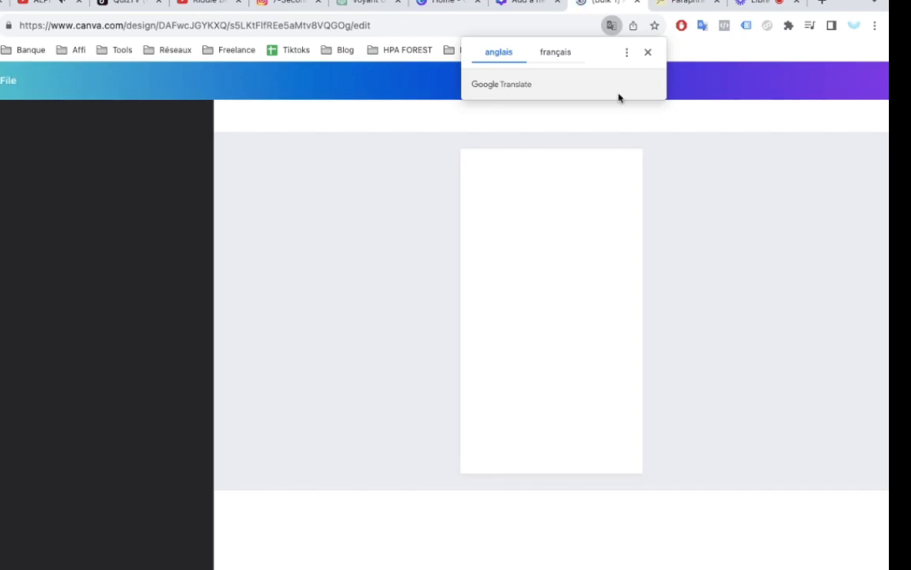
pyautogui.click(648, 54)
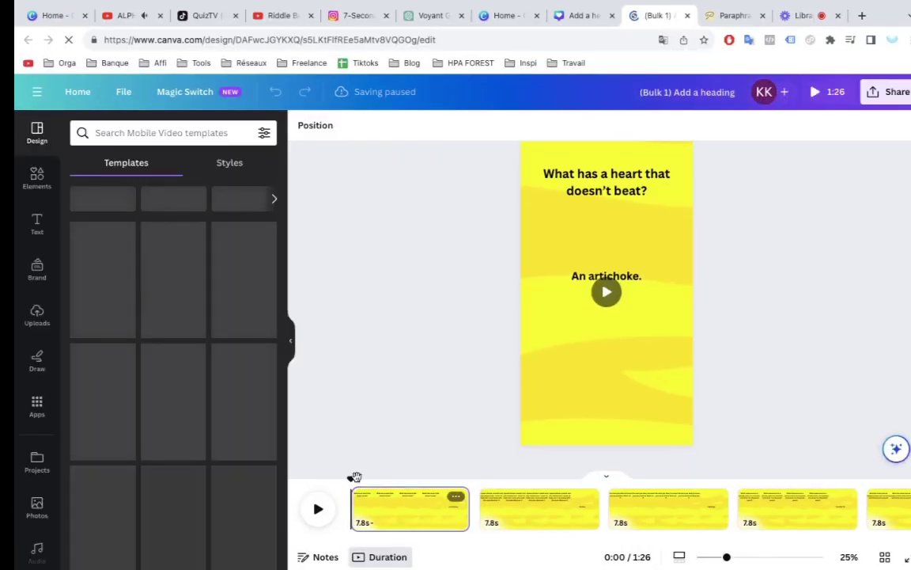
# Play the 1:26 riddle video preview, then check all 11 question-and-answer pages in Grid view.
pyautogui.click(318, 509)
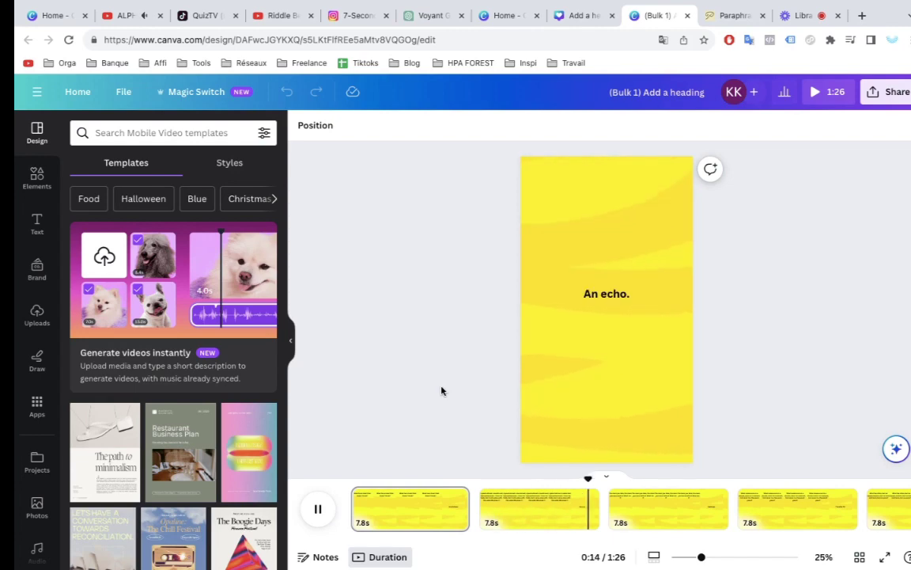
pyautogui.click(860, 557)
pyautogui.scroll(1, 799, 466)
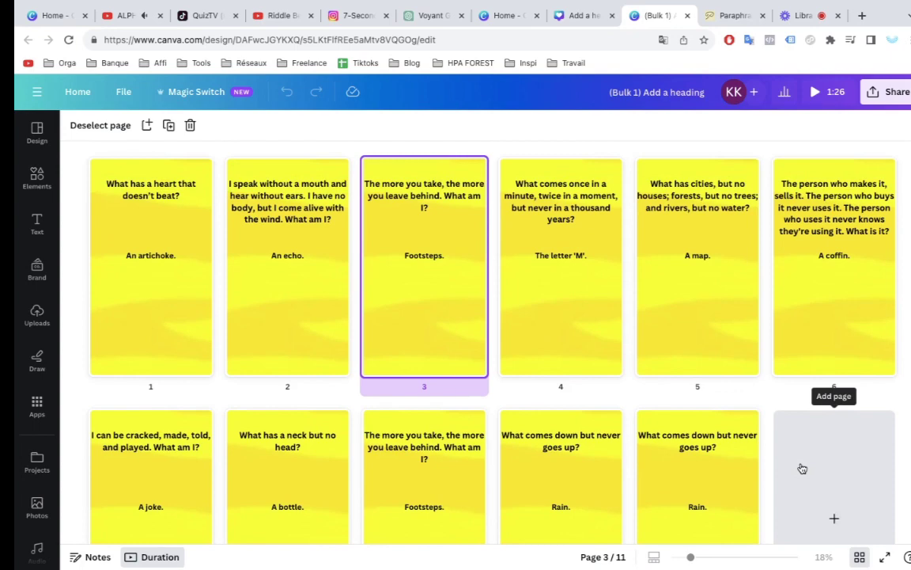
pyautogui.scroll(-2, 799, 466)
pyautogui.scroll(2, 606, 474)
pyautogui.scroll(-2, 646, 424)
pyautogui.scroll(2, 645, 424)
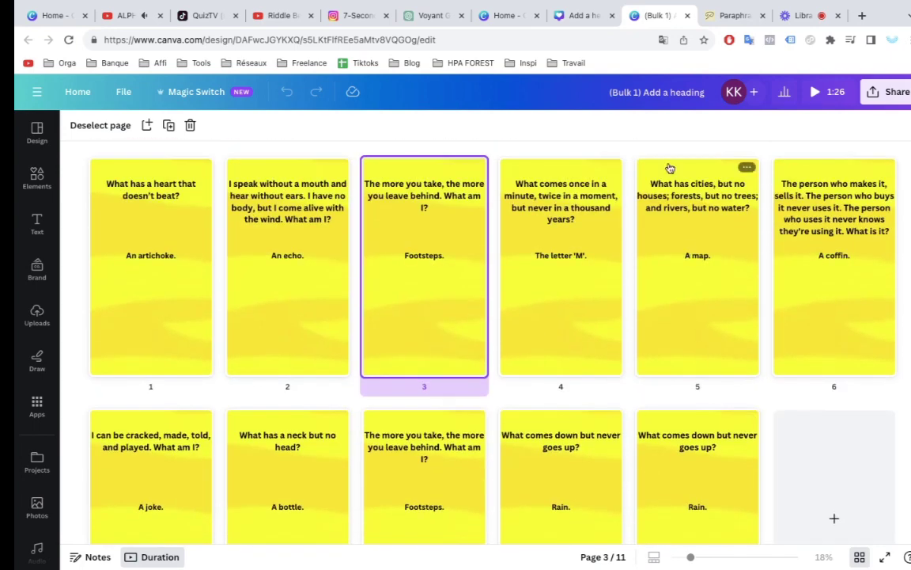